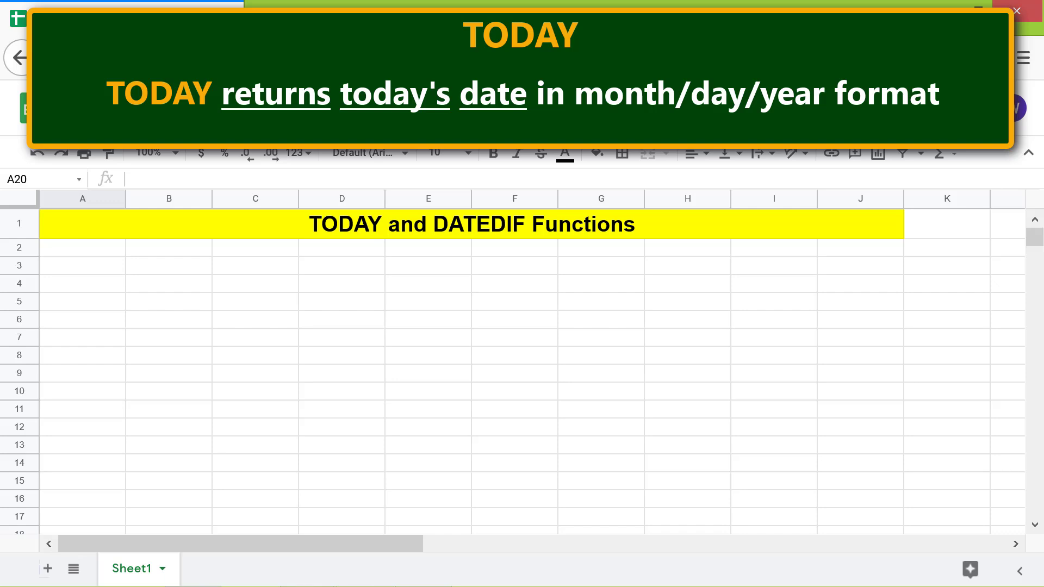
Type '=TODAY()' as a syntax example in A2, below the title
{"action": "type", "text": "=TODAY()"}
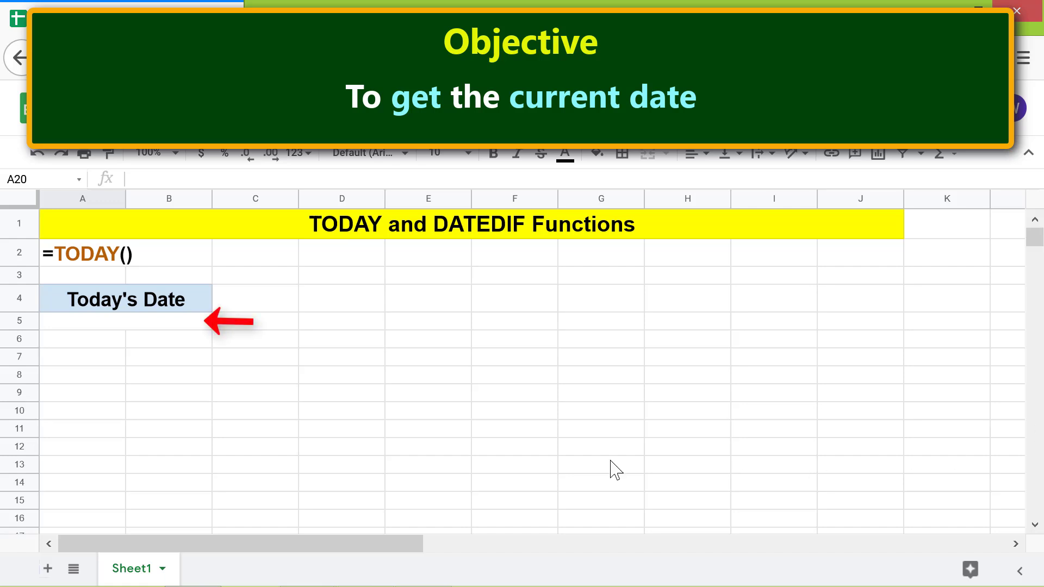
Enter =TODAY() in merged cell A5:B5 under Today's Date, showing 4/15/2021
{"action": "left_click", "coordinate": [82, 323]}
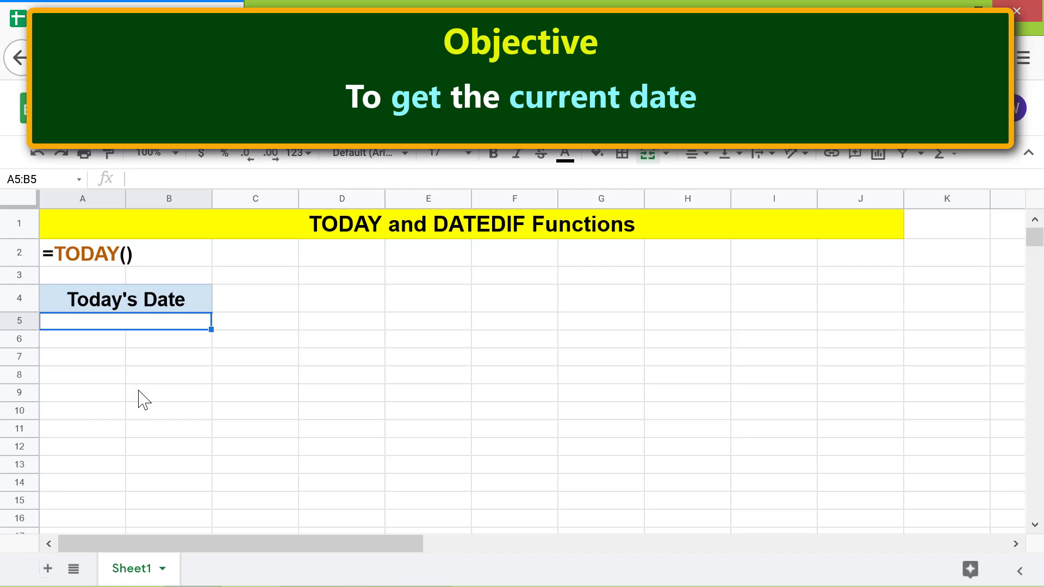
{"action": "type", "text": "=tod"}
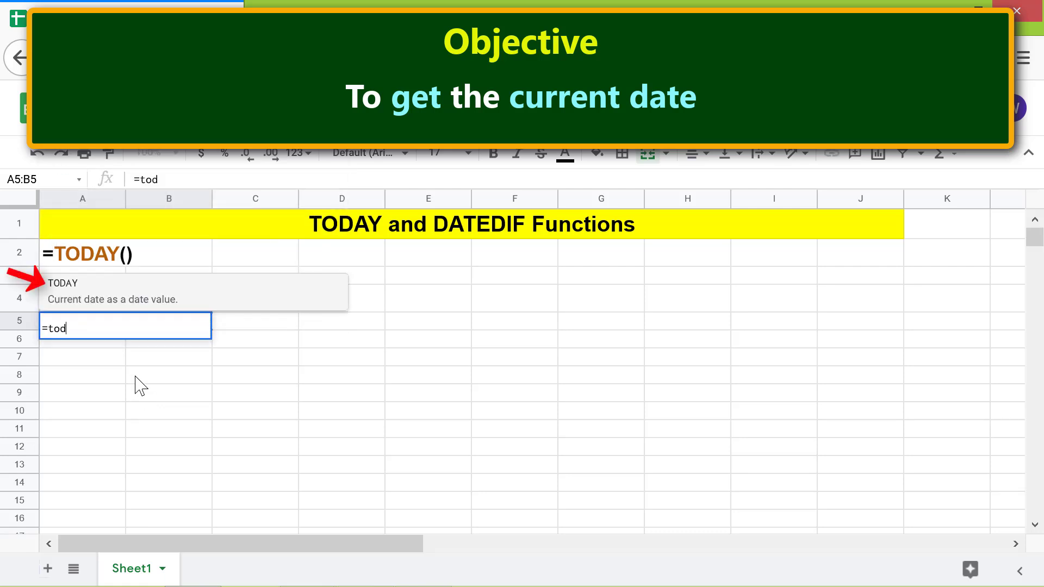
{"action": "left_click", "coordinate": [98, 288]}
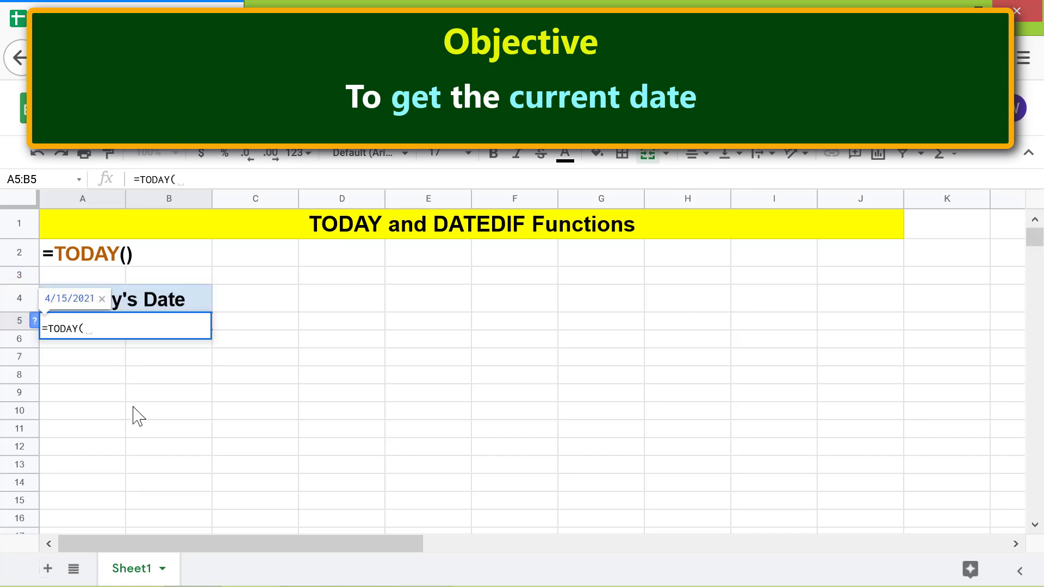
{"action": "key", "text": "Return"}
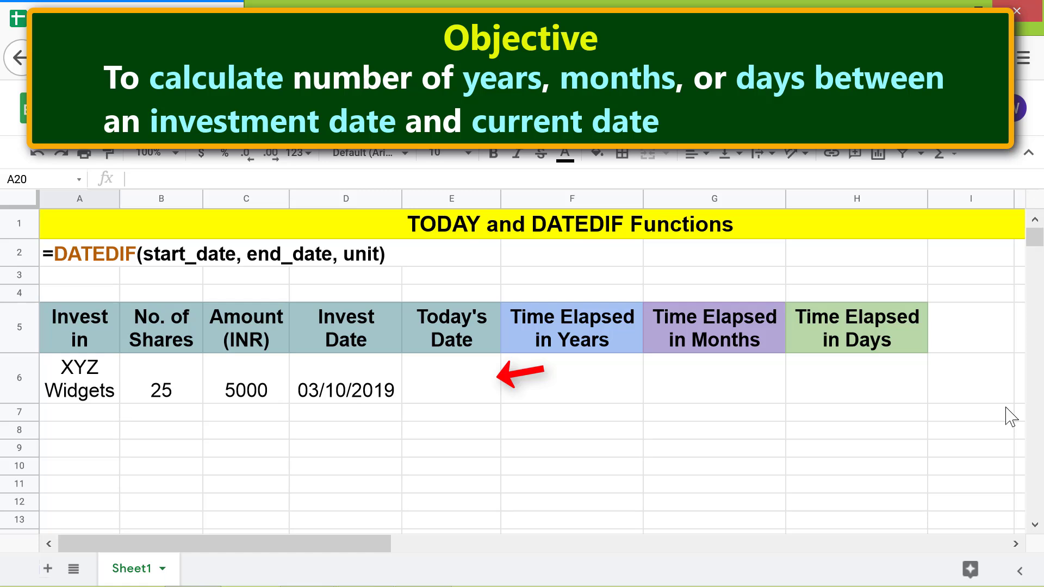
Enter =TODAY() in E6 for XYZ Widgets, giving 4/15/2021
{"action": "left_click", "coordinate": [453, 383]}
{"action": "type", "text": "=tod"}
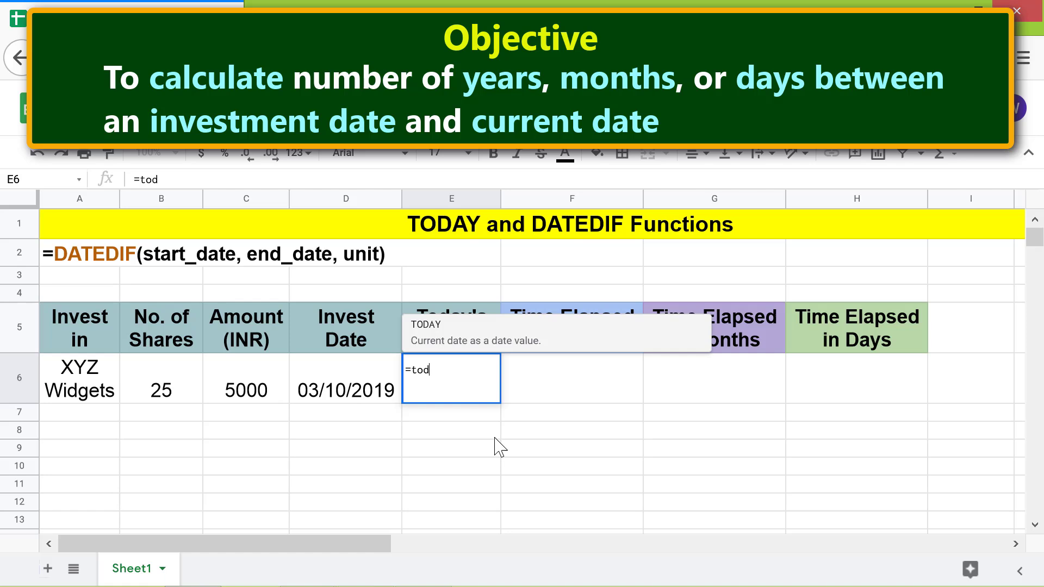
{"action": "key", "text": "Tab"}
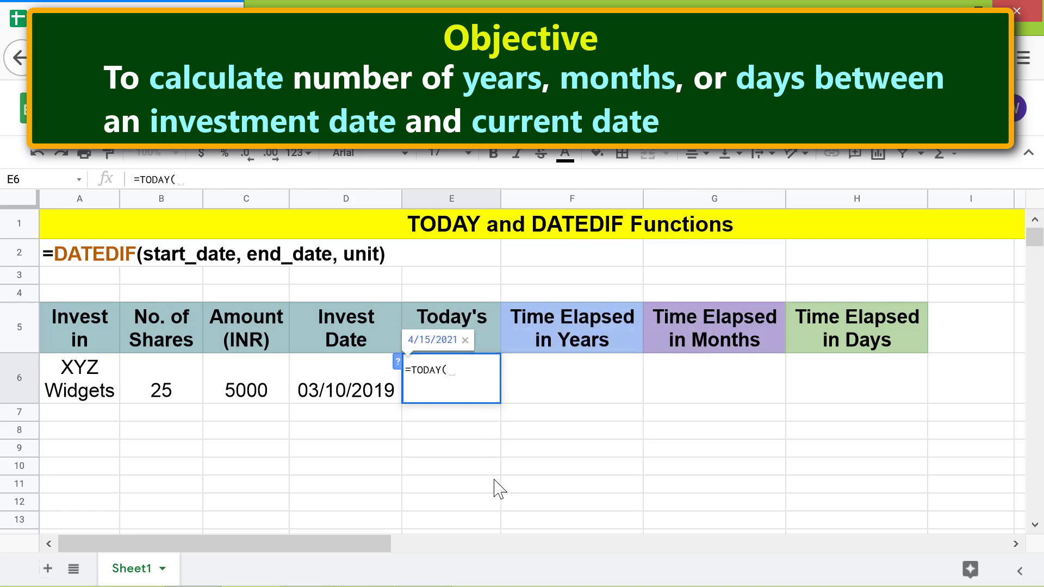
{"action": "key", "text": "Return"}
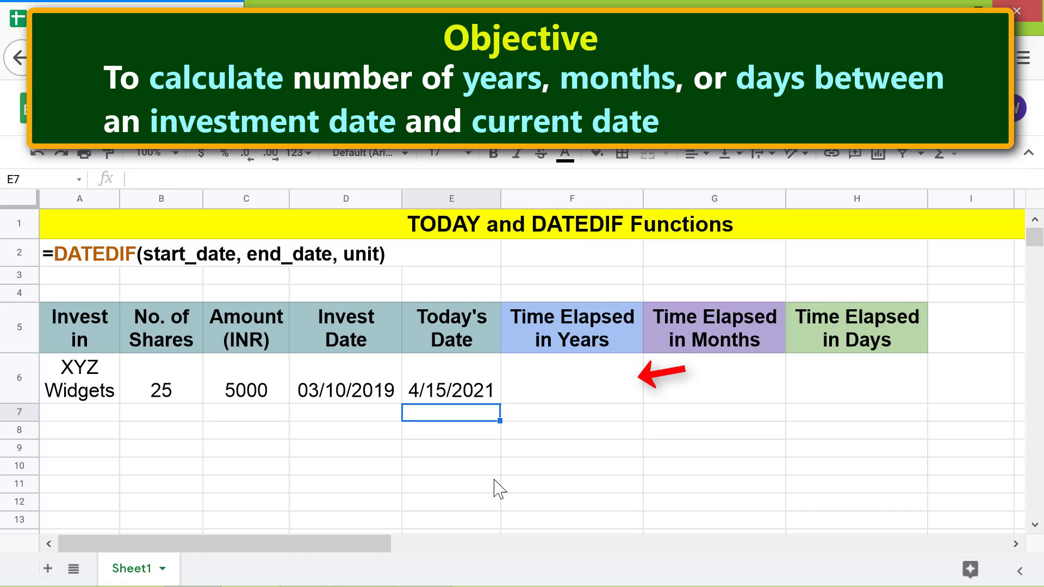
Enter =DATEDIF(D6,E6,"y") in F6 to show 2 elapsed years
{"action": "left_click", "coordinate": [552, 381]}
{"action": "type", "text": "="}
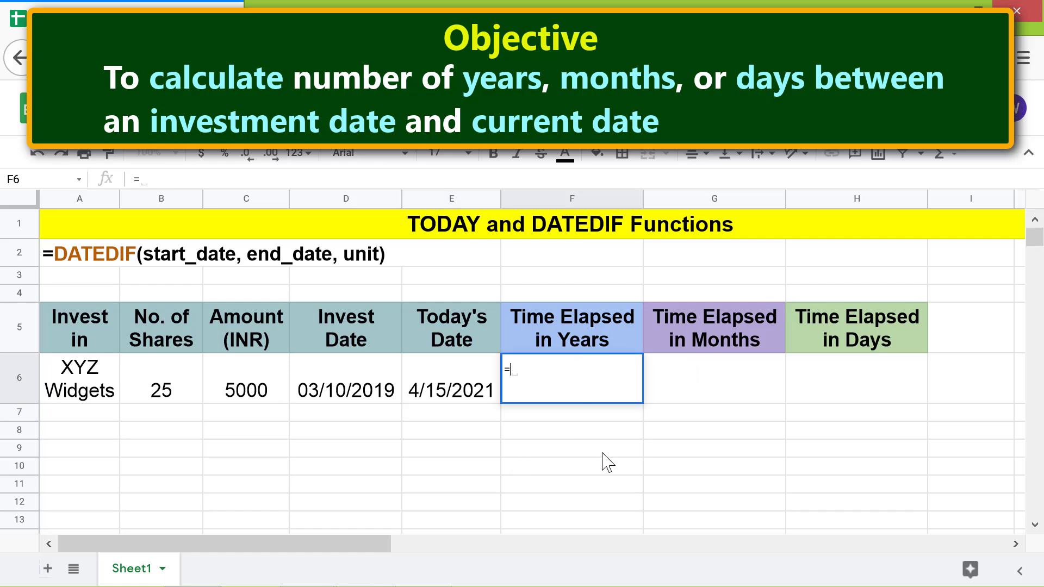
{"action": "type", "text": "dat"}
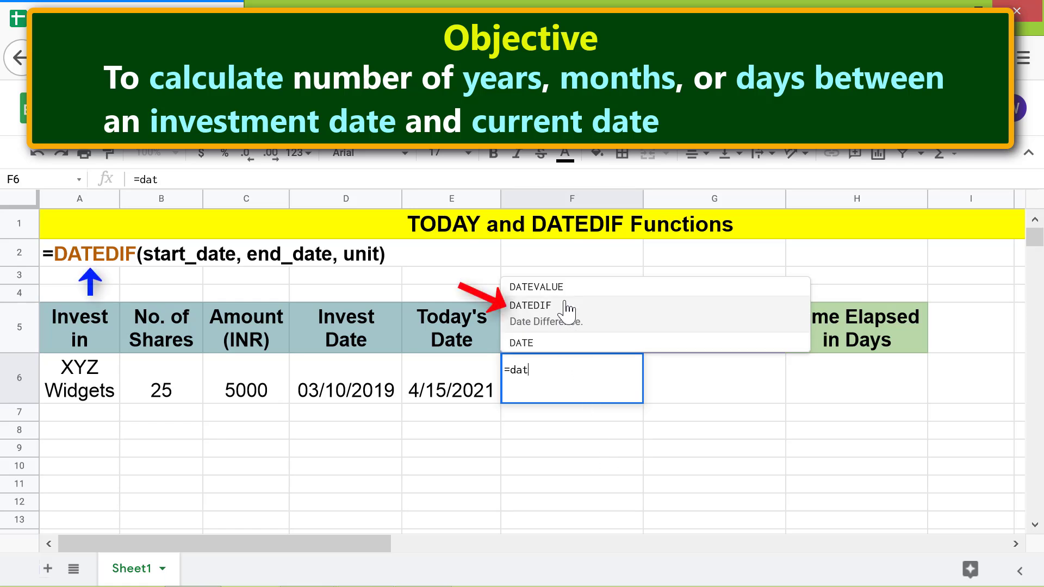
{"action": "left_click", "coordinate": [567, 309]}
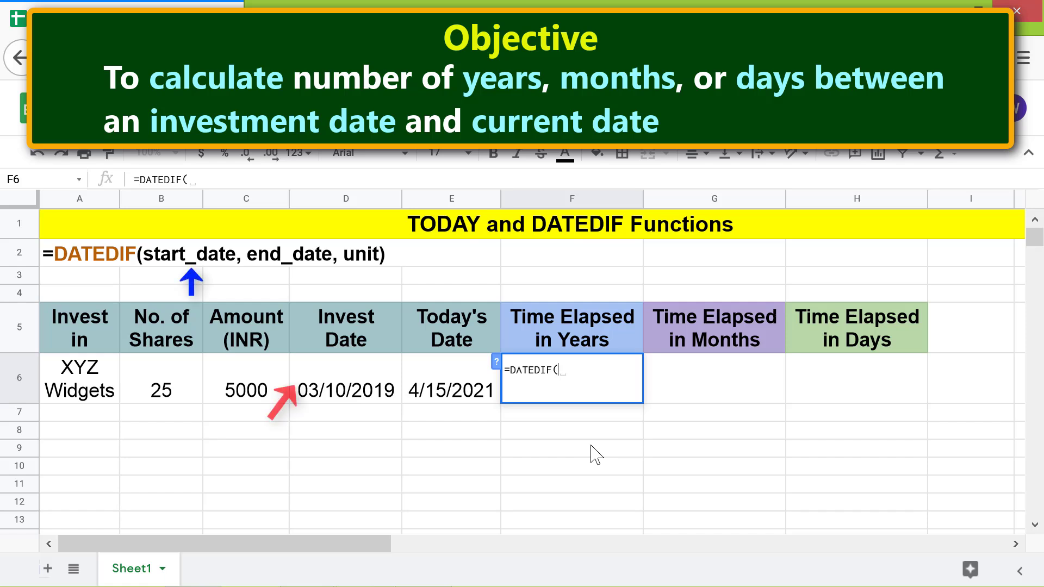
{"action": "left_click", "coordinate": [359, 399]}
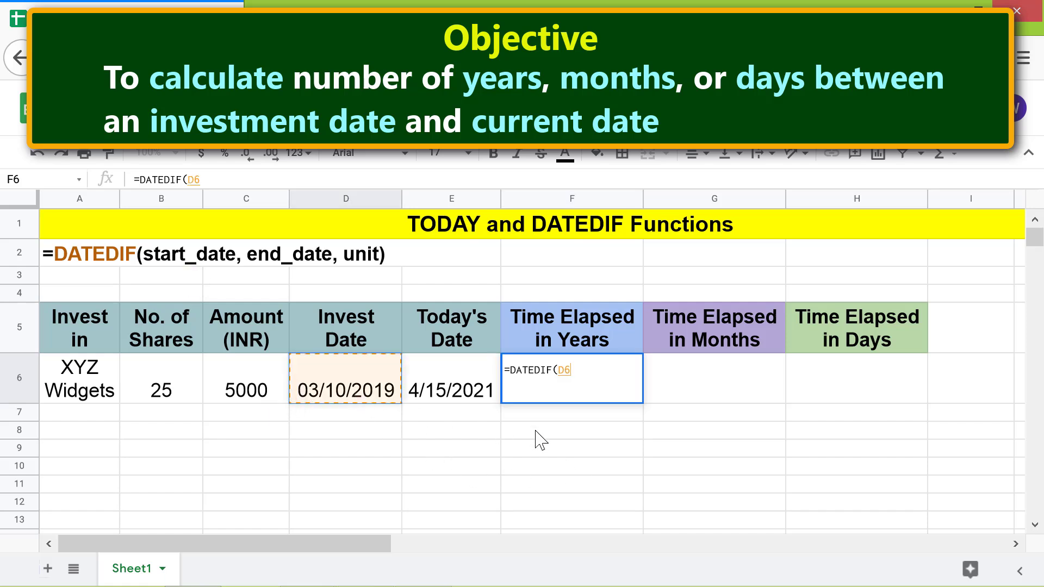
{"action": "type", "text": ","}
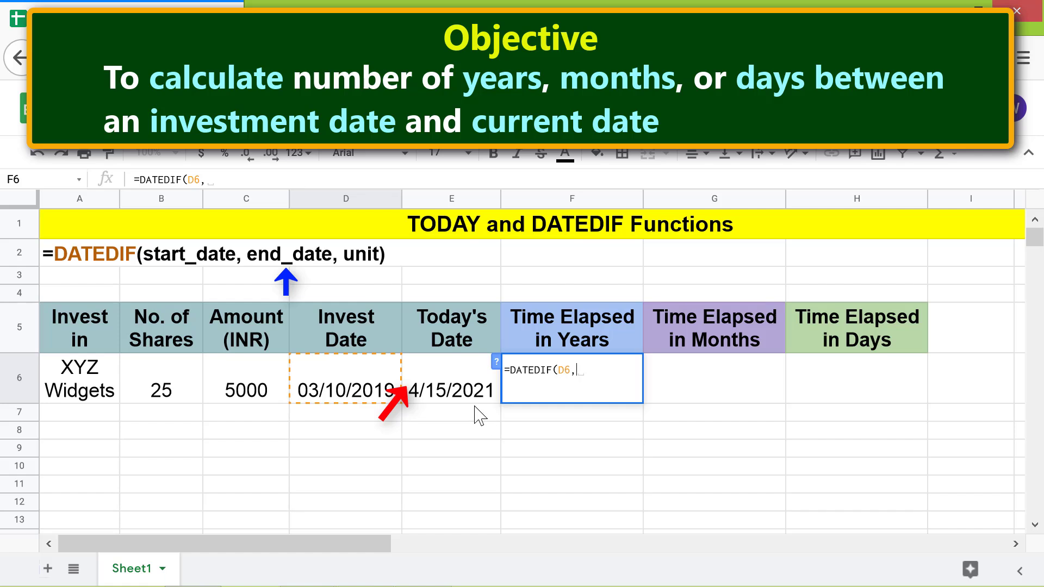
{"action": "left_click", "coordinate": [461, 399]}
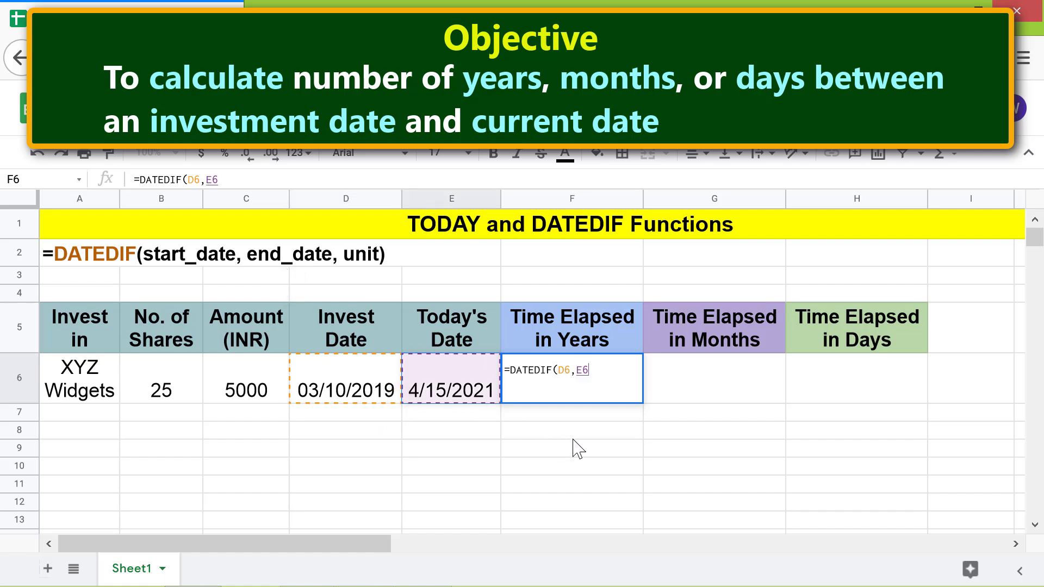
{"action": "type", "text": ","}
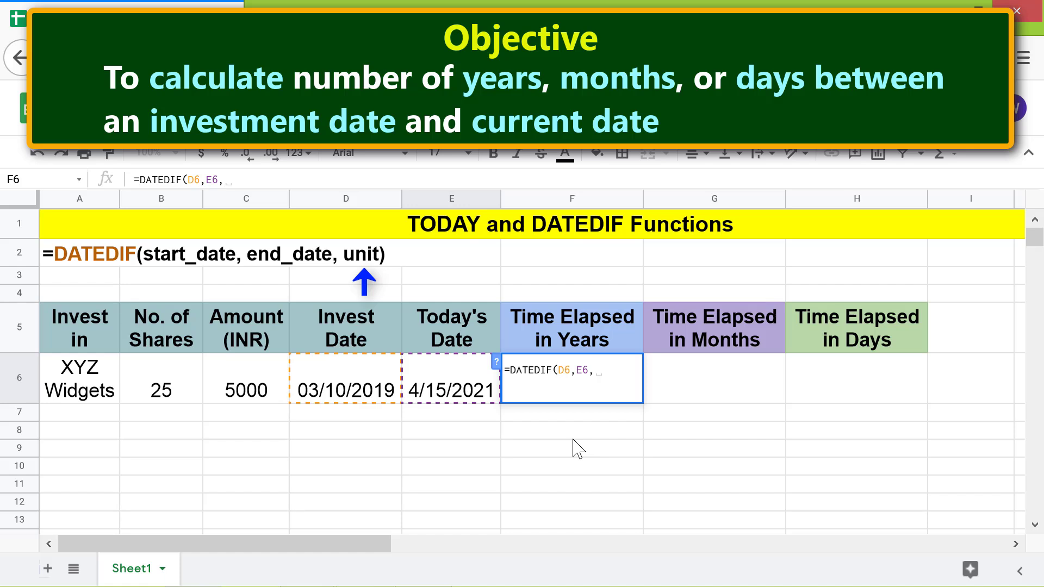
{"action": "type", "text": "\"y\""}
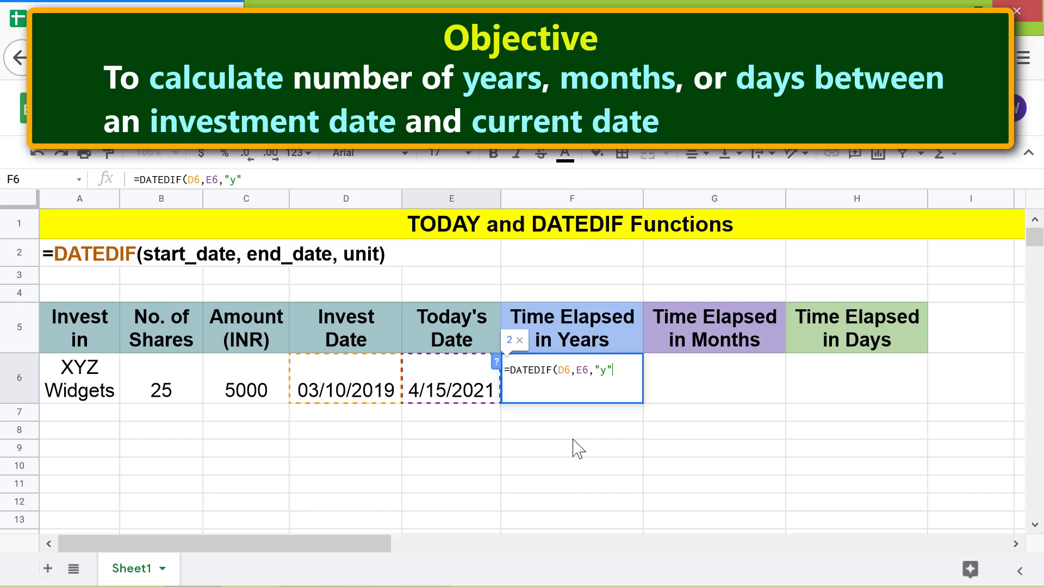
{"action": "key", "text": "Return"}
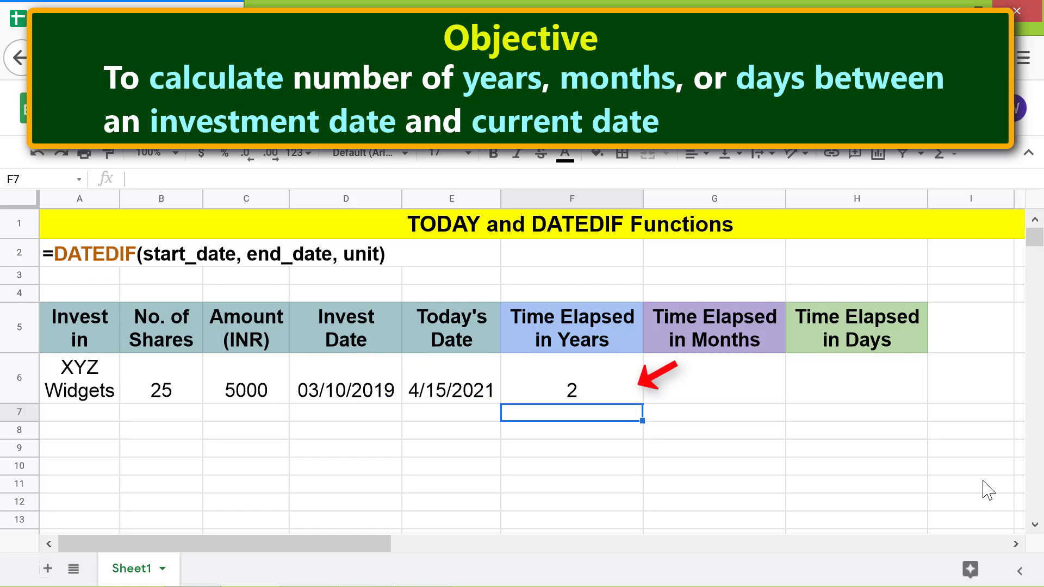
Change F6's formula to =DATEDIF($D$6,$E$6,"y") with absolute references
{"action": "left_click", "coordinate": [611, 392]}
{"action": "key", "text": "F2"}
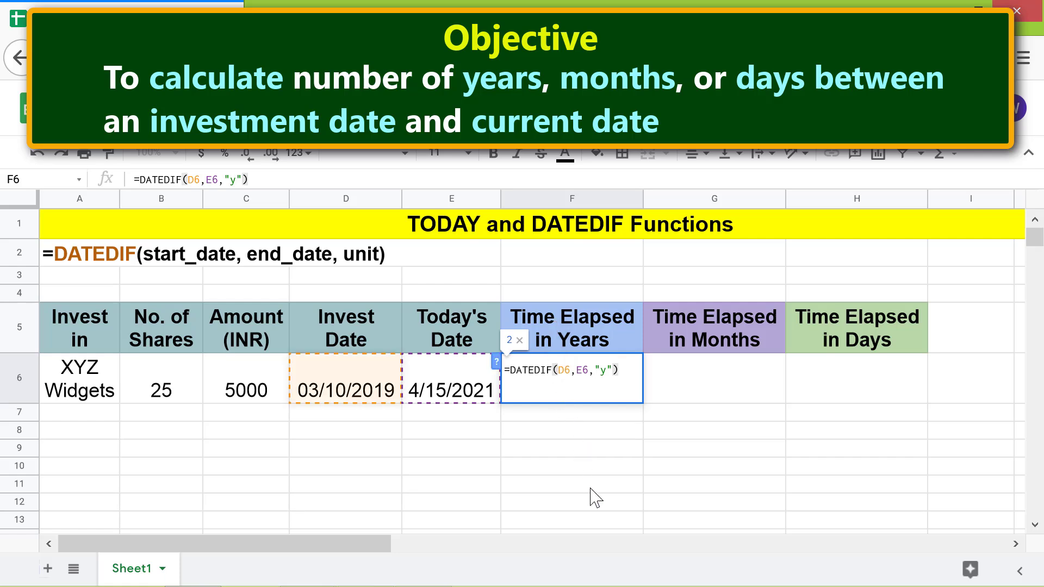
{"action": "key", "text": "F4"}
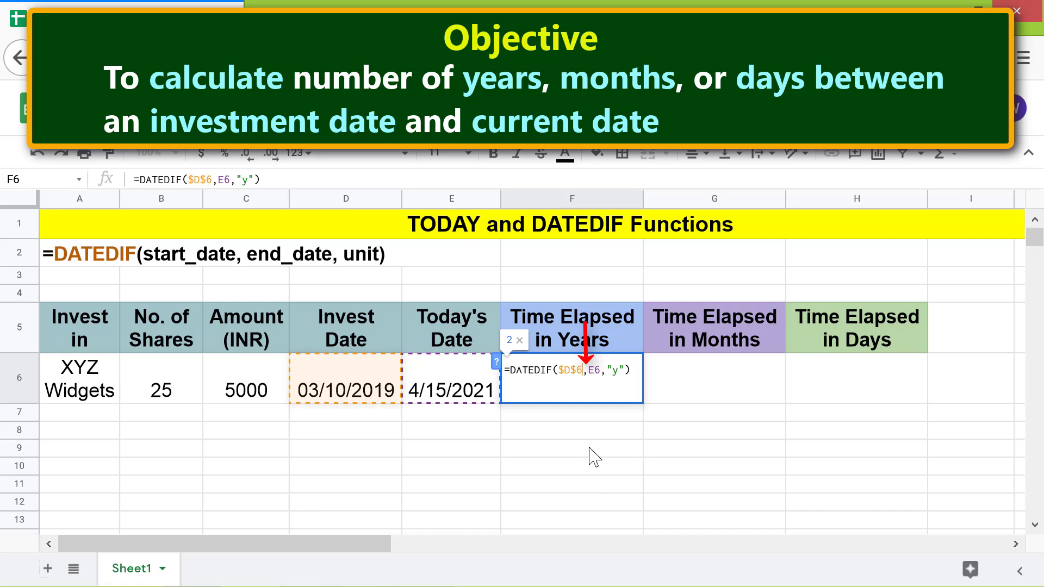
{"action": "left_click", "coordinate": [587, 372]}
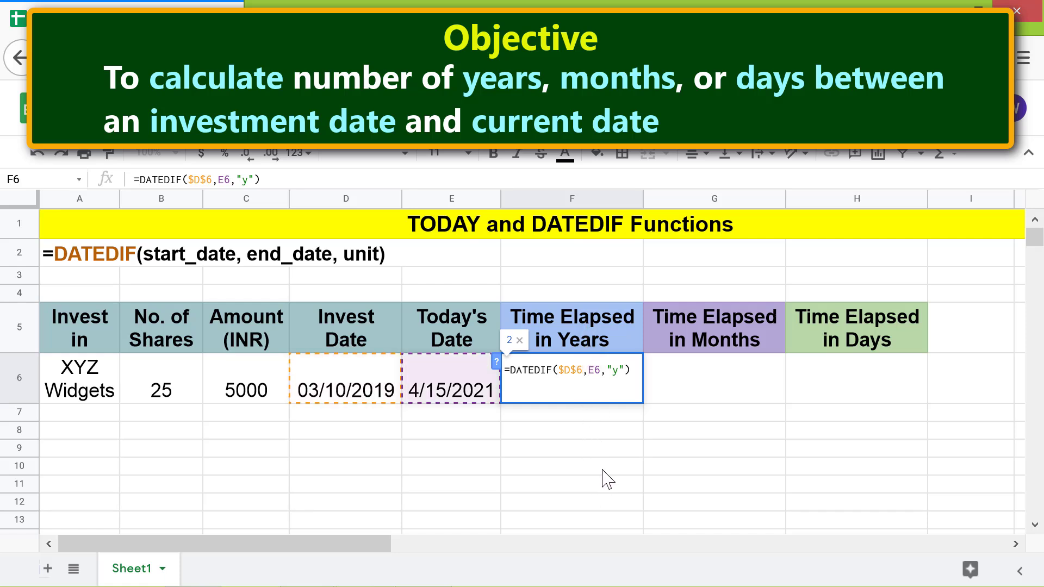
{"action": "key", "text": "F4"}
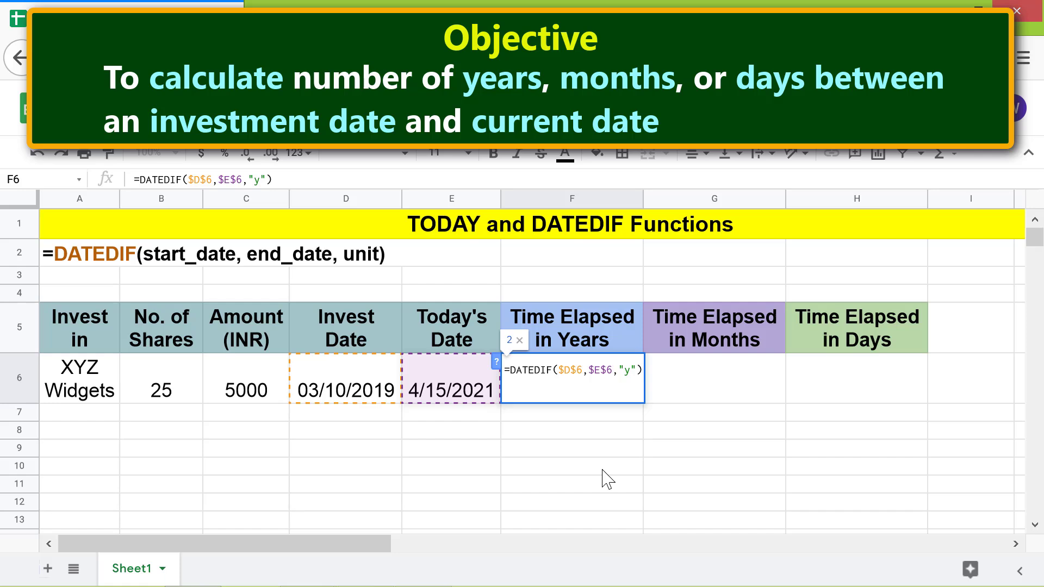
{"action": "key", "text": "Return"}
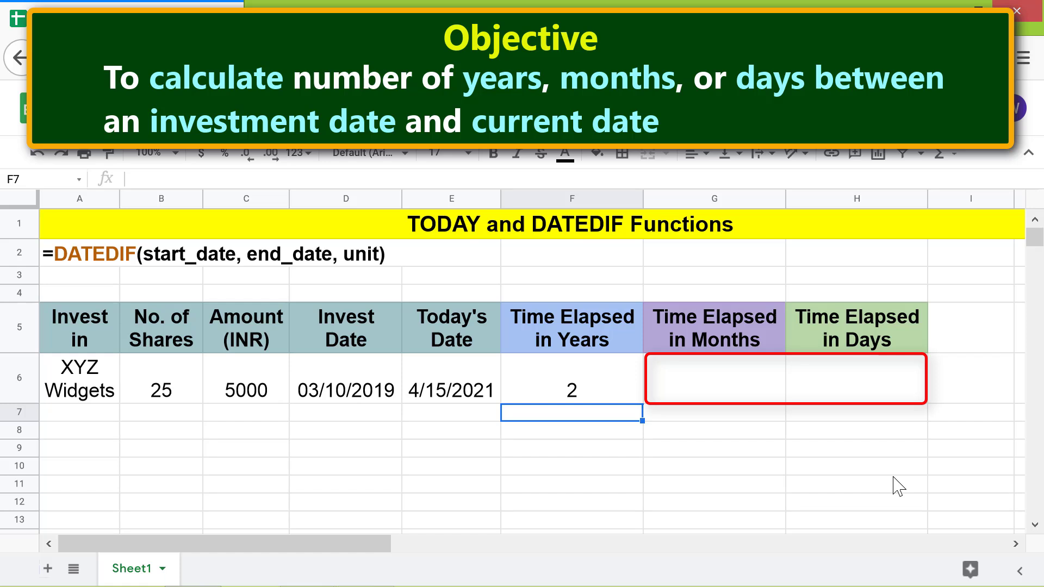
Fill the F6 DATEDIF formula right into G6 and H6
{"action": "left_click", "coordinate": [602, 400]}
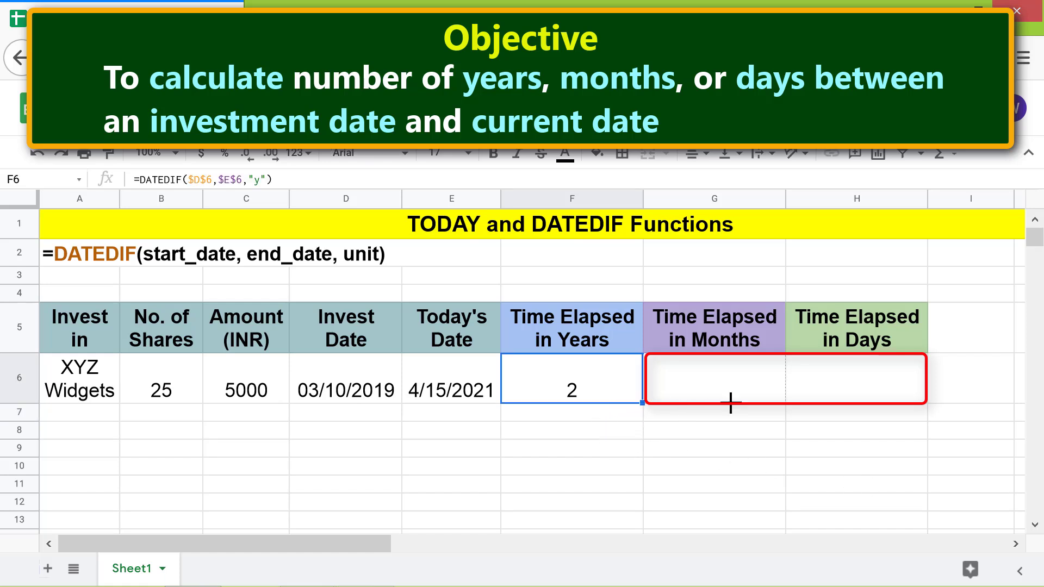
{"action": "left_click_drag", "start_coordinate": [853, 404], "coordinate": [876, 417]}
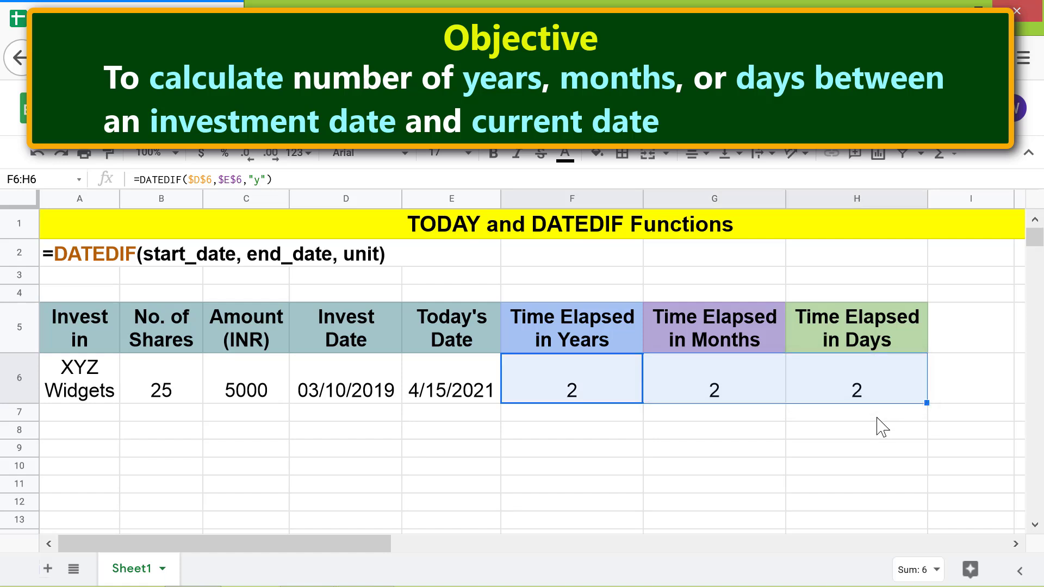
{"action": "left_click", "coordinate": [878, 415]}
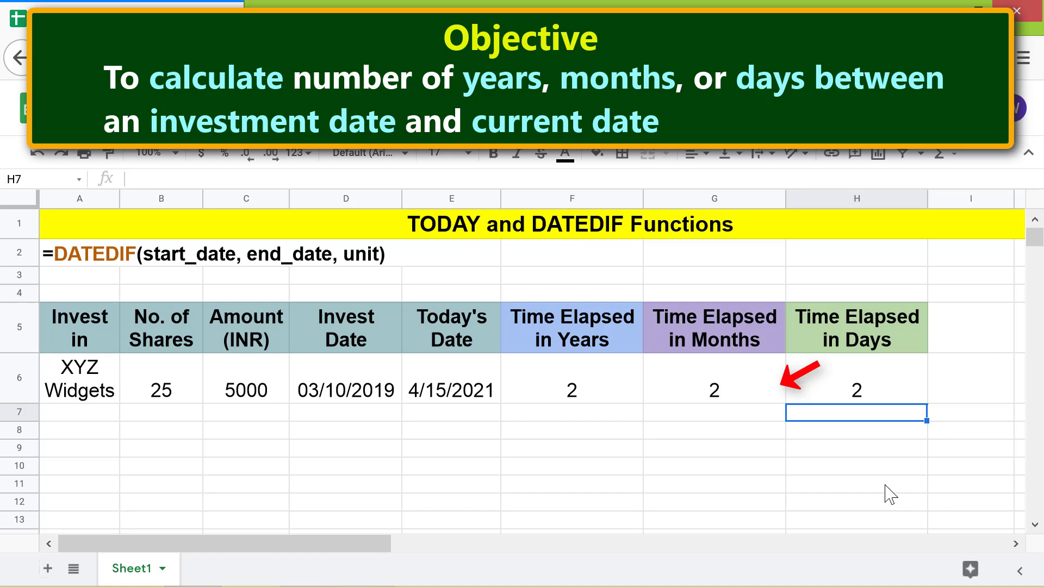
Switch G6's DATEDIF unit from "y" to "m", giving 25 months
{"action": "left_click", "coordinate": [718, 400]}
{"action": "key", "text": "F2"}
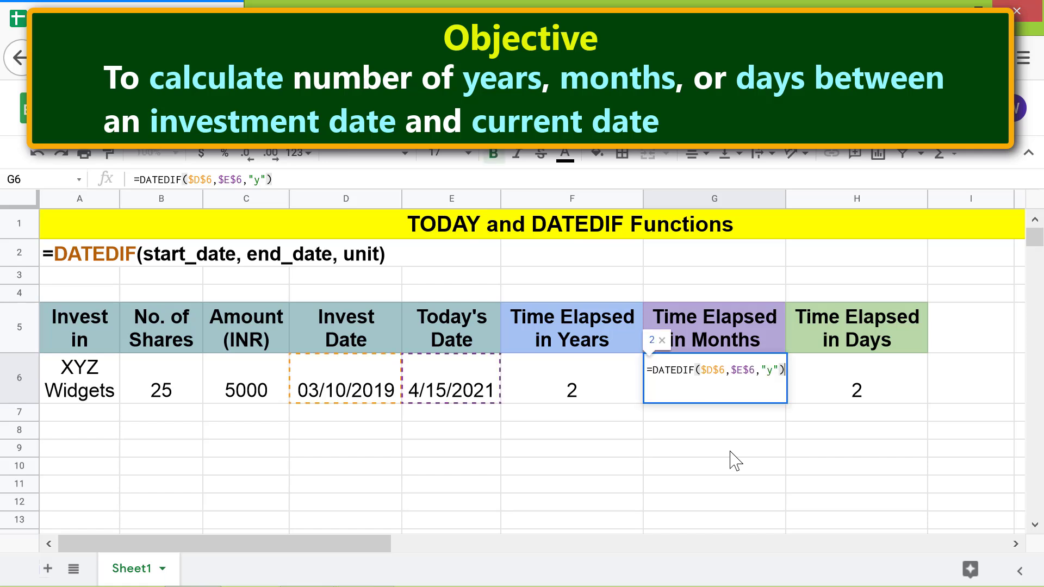
{"action": "double_click", "coordinate": [768, 370]}
{"action": "type", "text": "m"}
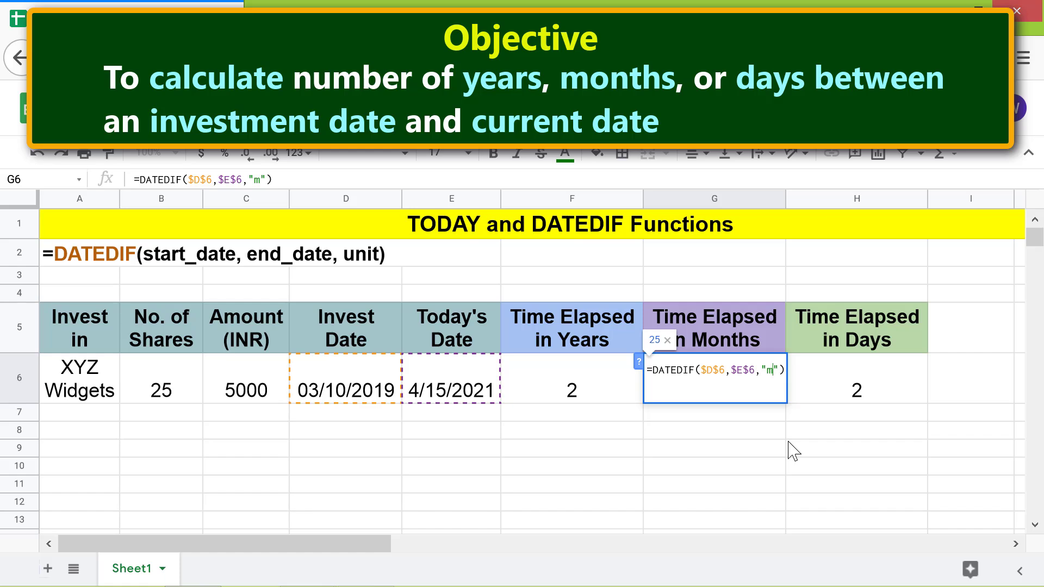
{"action": "key", "text": "Return"}
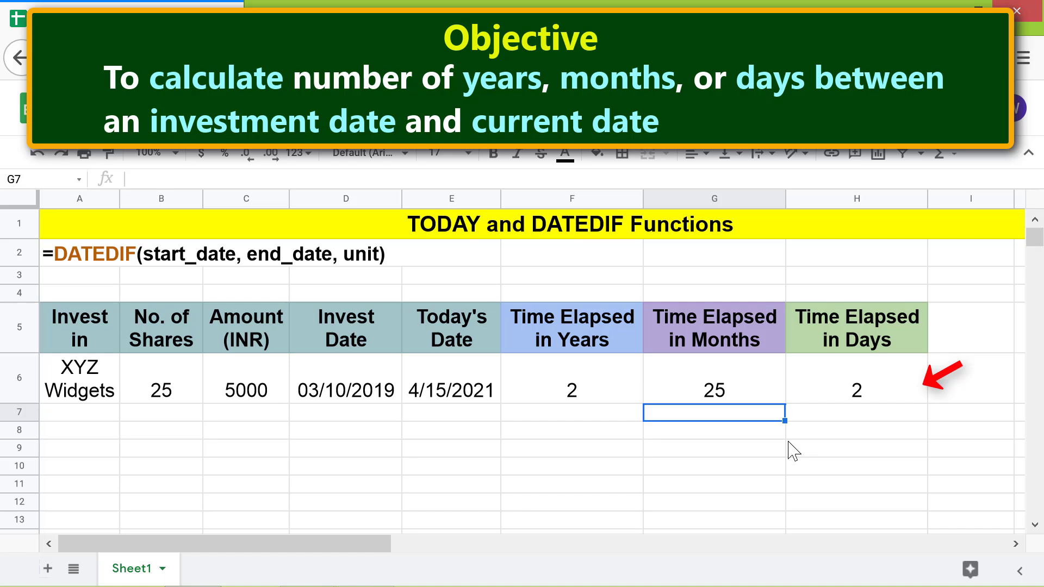
Switch H6's DATEDIF unit from "y" to "d", giving 767 days
{"action": "left_click", "coordinate": [840, 393]}
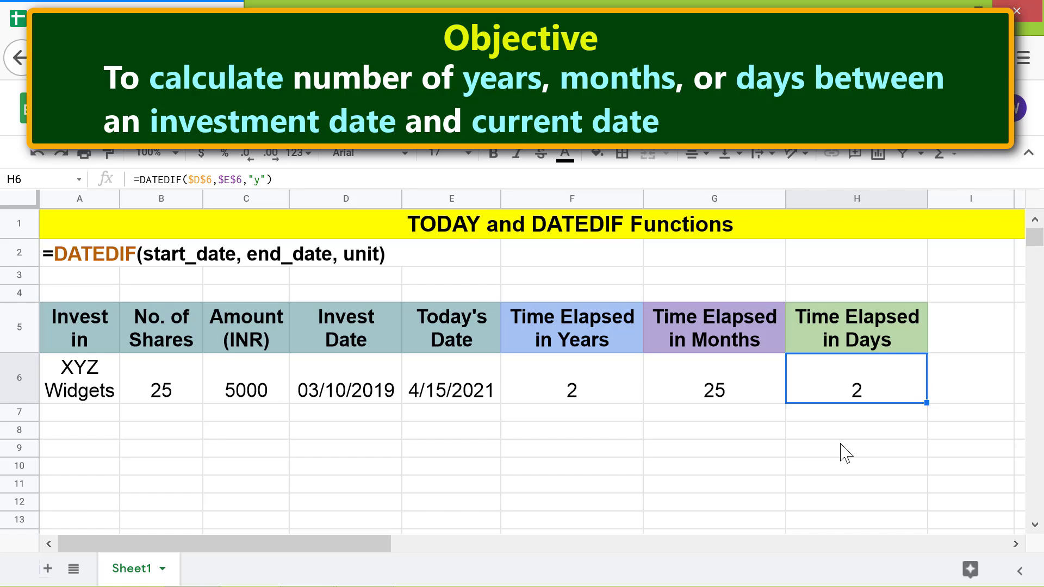
{"action": "key", "text": "F2"}
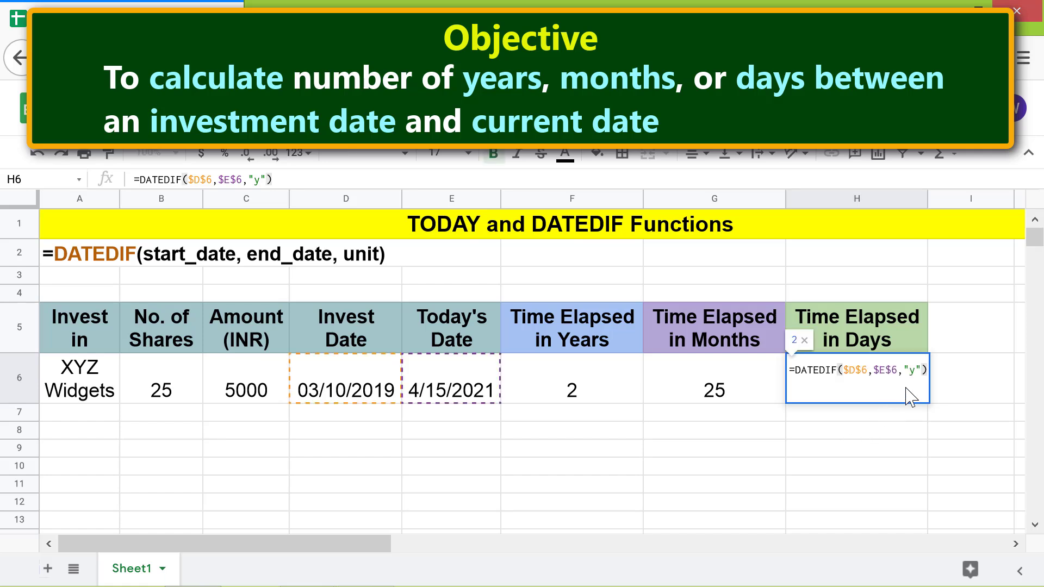
{"action": "double_click", "coordinate": [911, 372]}
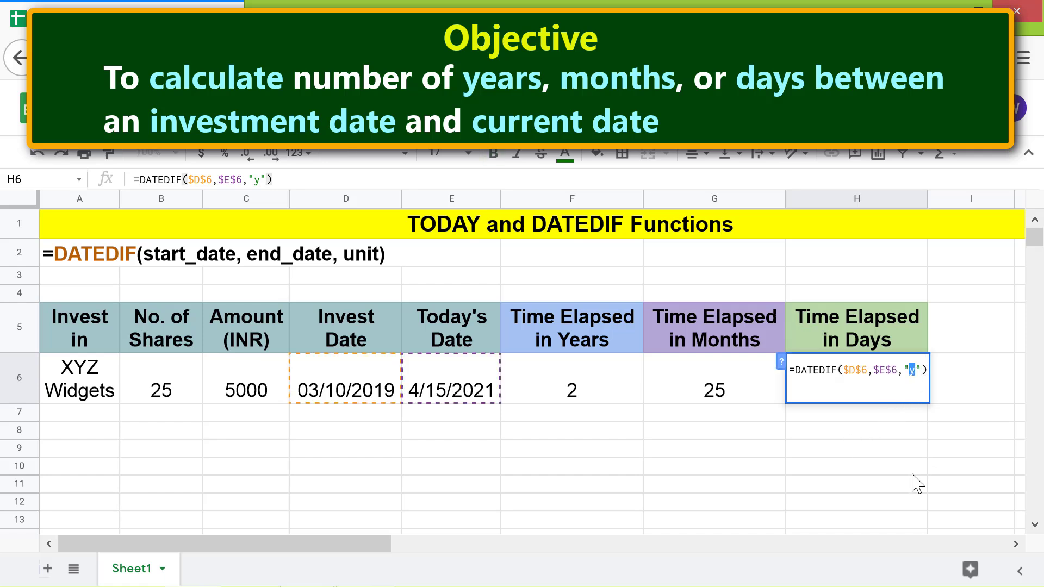
{"action": "type", "text": "d"}
{"action": "key", "text": "Return"}
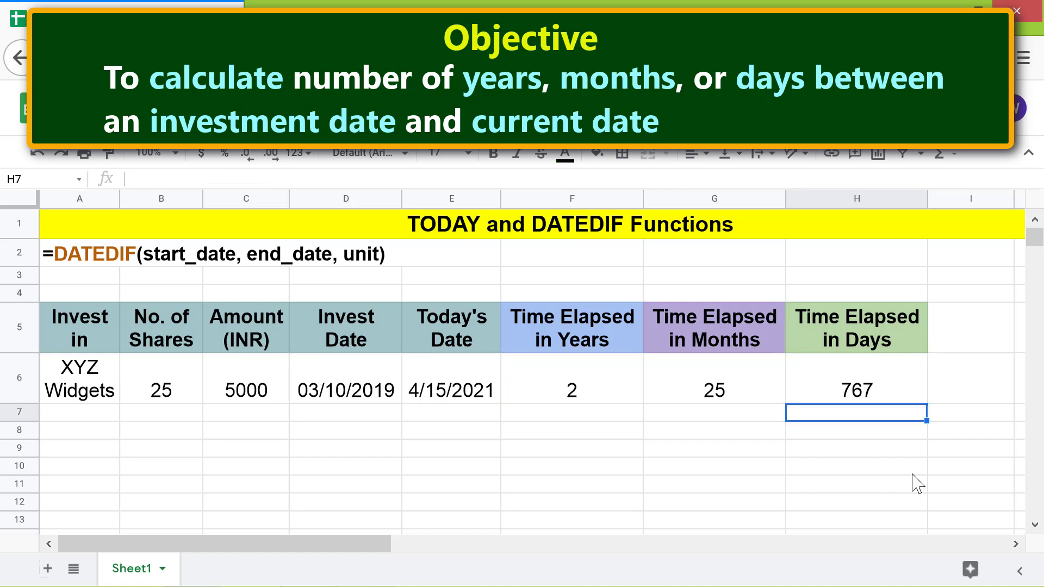